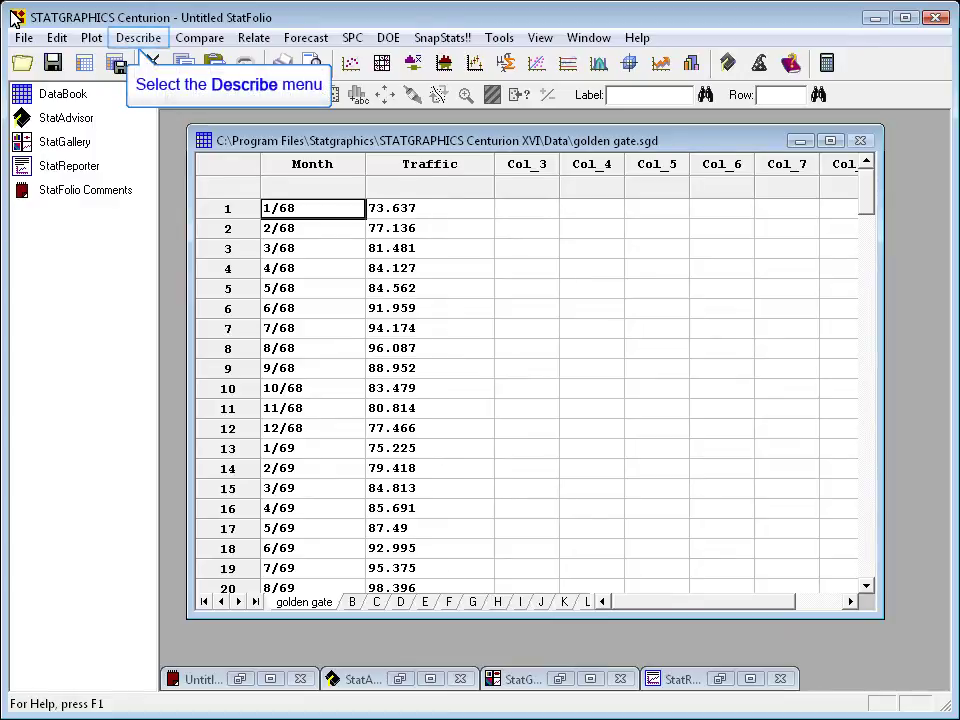
- Start a Descriptive Methods time series analysis with Traffic as data and Month as time index
{"action": "left_click", "coordinate": [150, 40]}
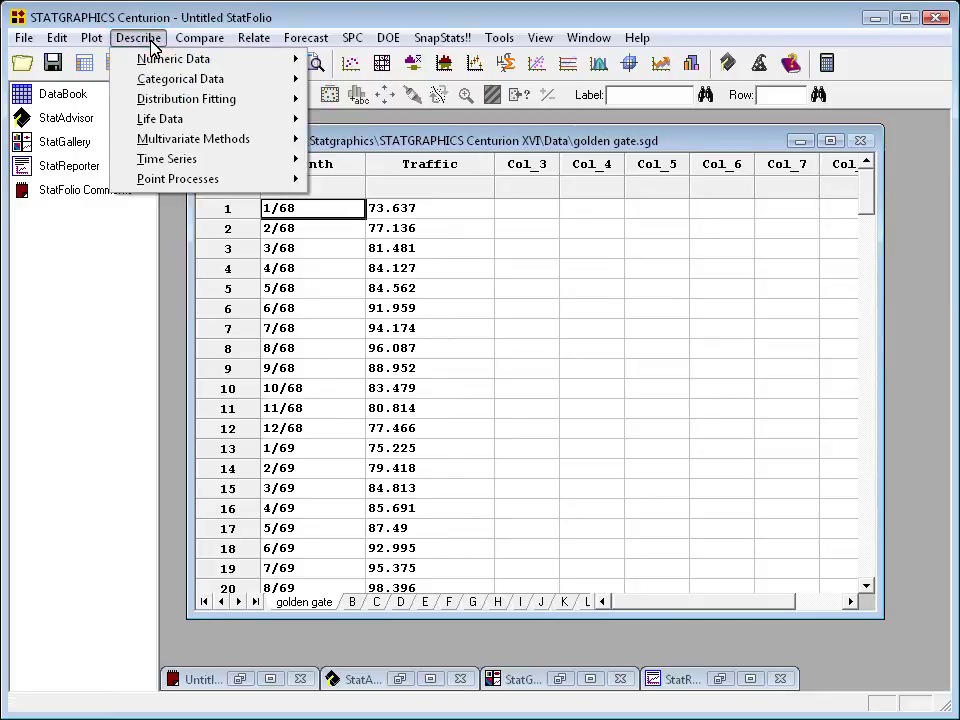
{"action": "left_click", "coordinate": [207, 170]}
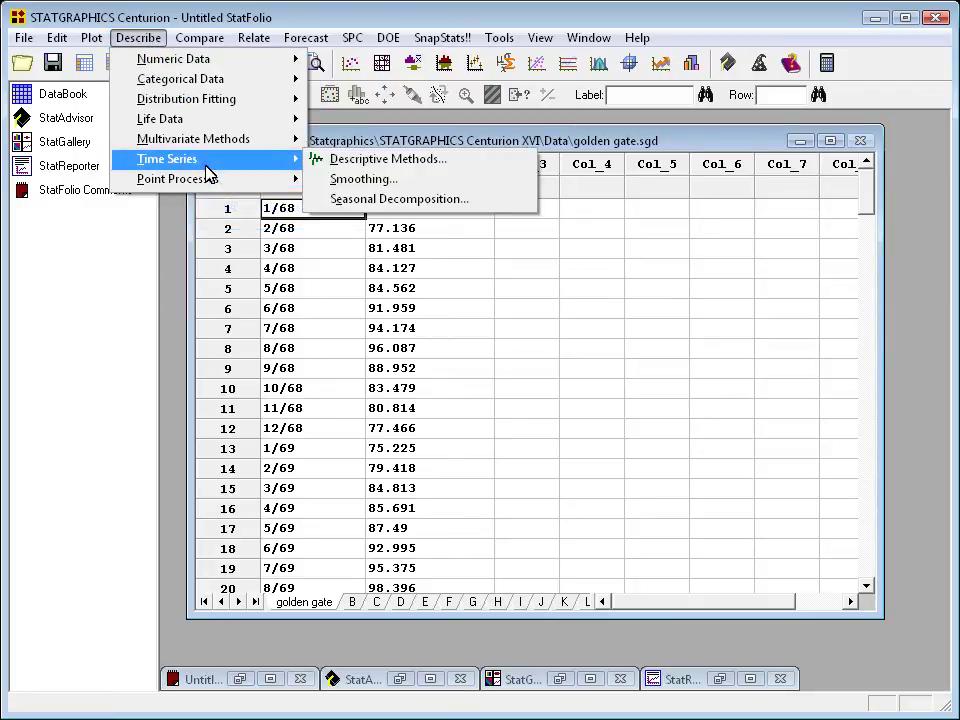
{"action": "left_click", "coordinate": [365, 165]}
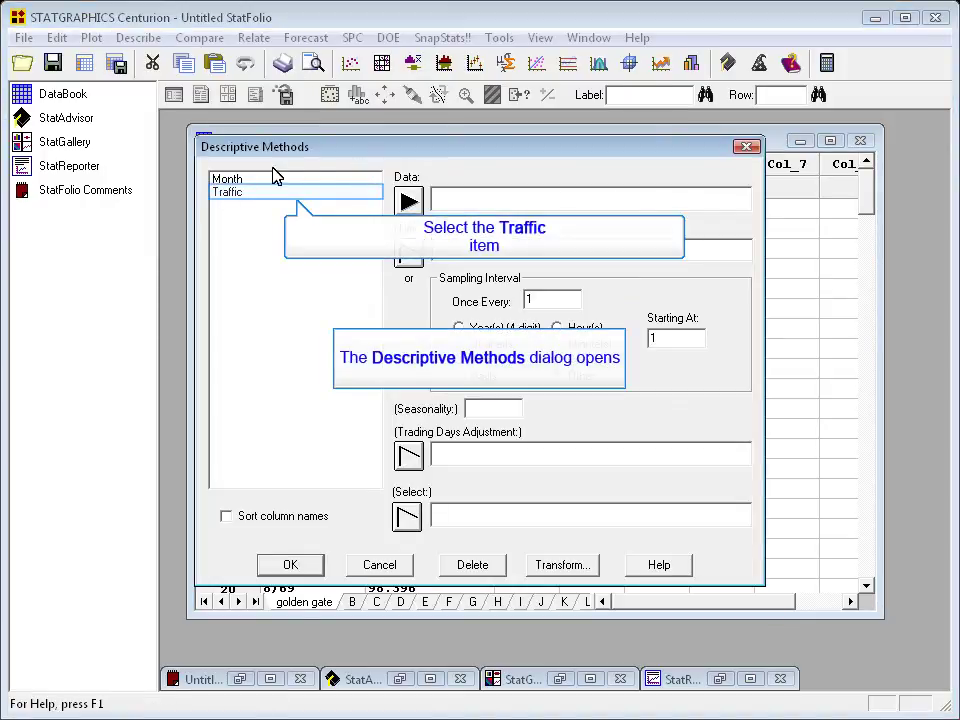
{"action": "left_click", "coordinate": [346, 193]}
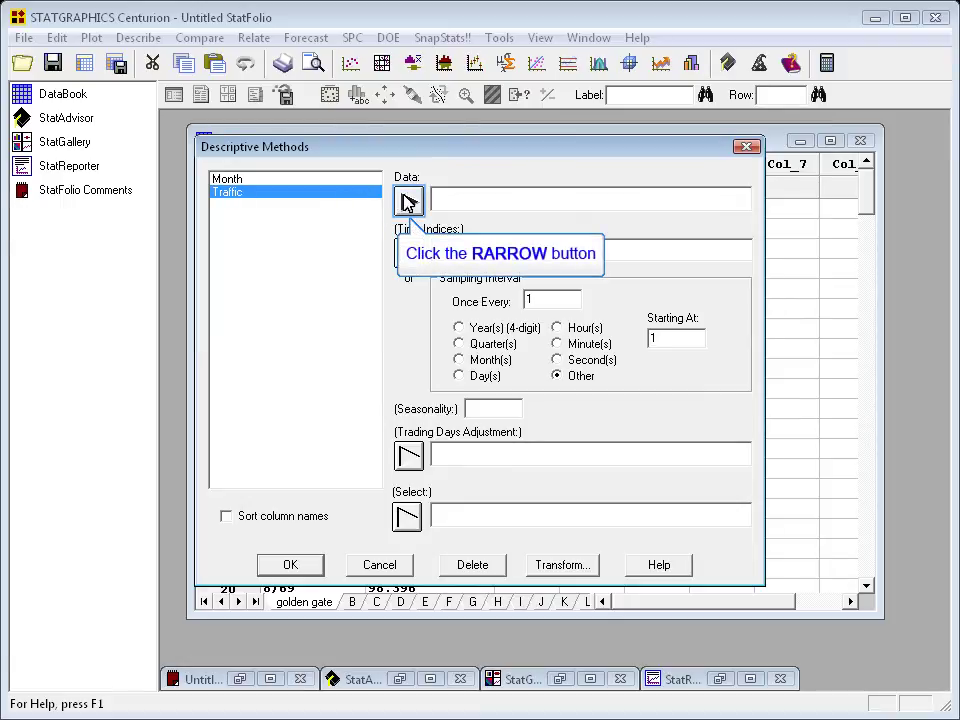
{"action": "left_click", "coordinate": [408, 201]}
{"action": "left_click", "coordinate": [302, 179]}
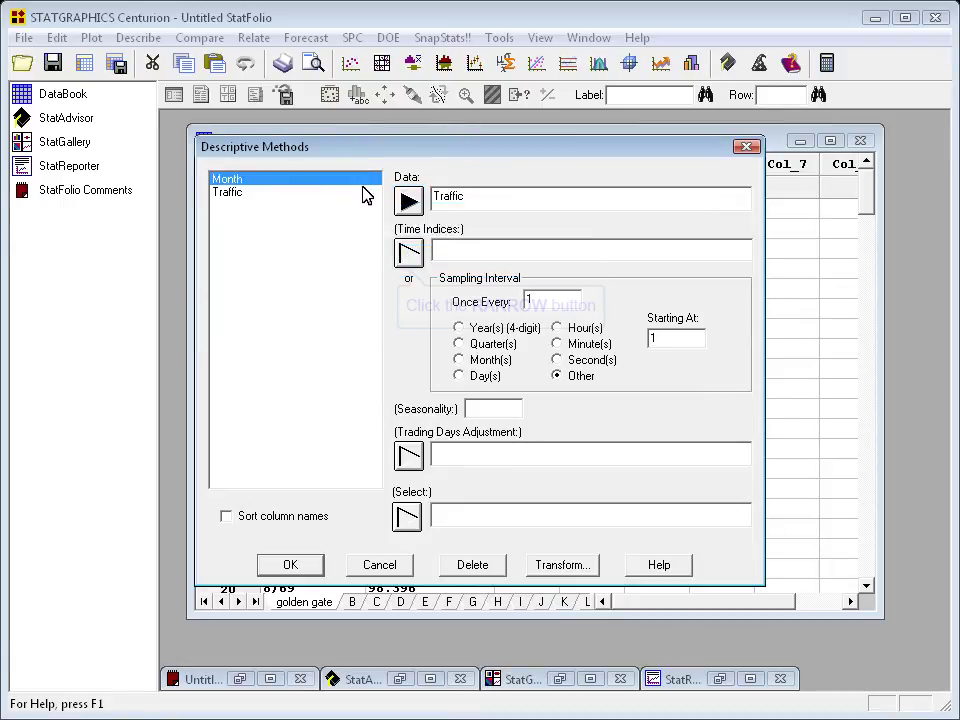
{"action": "left_click", "coordinate": [408, 253]}
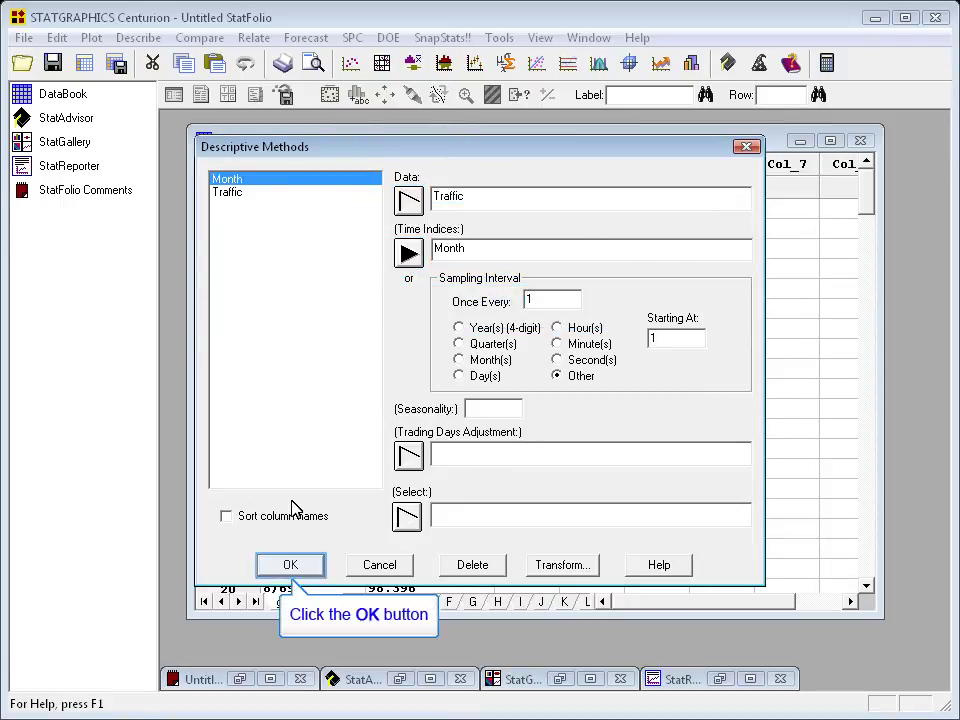
- Accept the default adjustment, tables and graphs options to show the plot and autocorrelations
{"action": "left_click", "coordinate": [290, 564]}
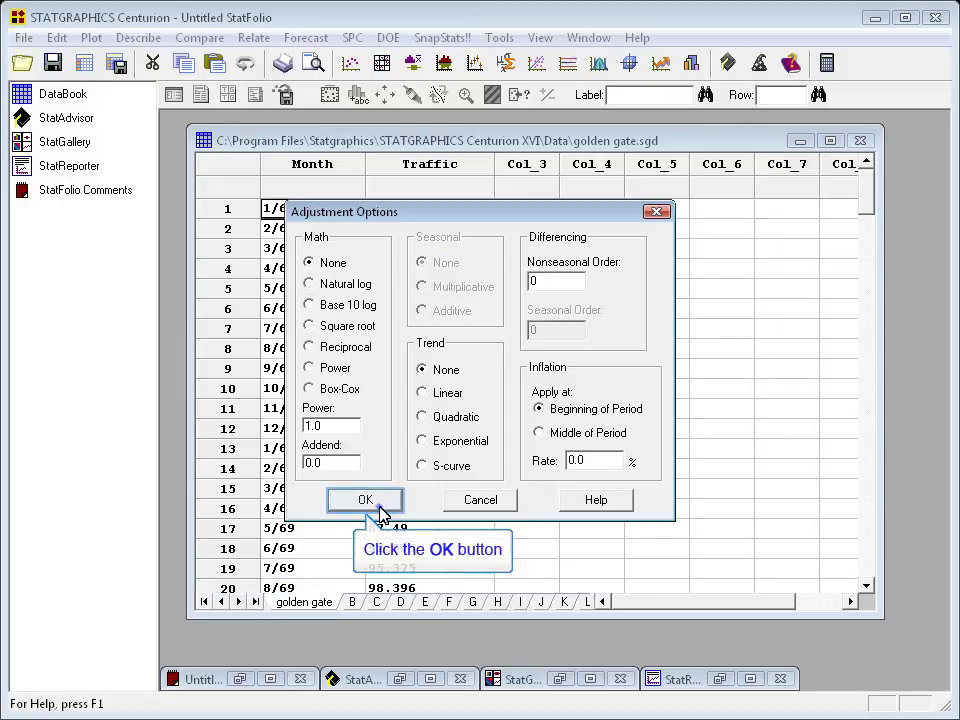
{"action": "left_click", "coordinate": [372, 503]}
{"action": "left_click", "coordinate": [766, 290]}
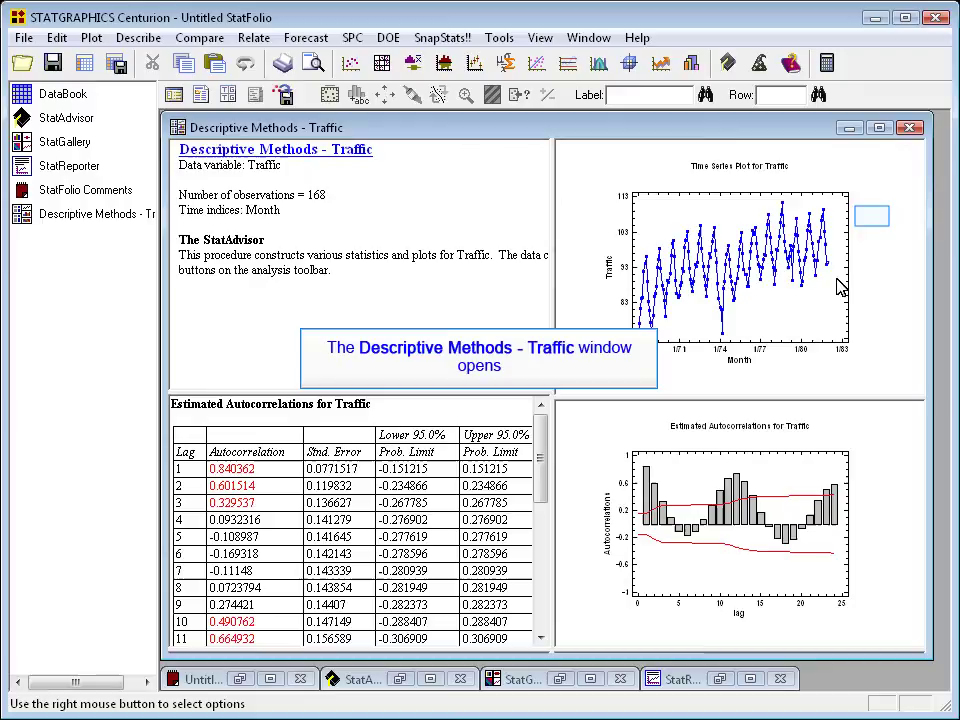
- Maximize the Traffic time series plot pane to fill the analysis window
{"action": "double_click", "coordinate": [875, 224]}
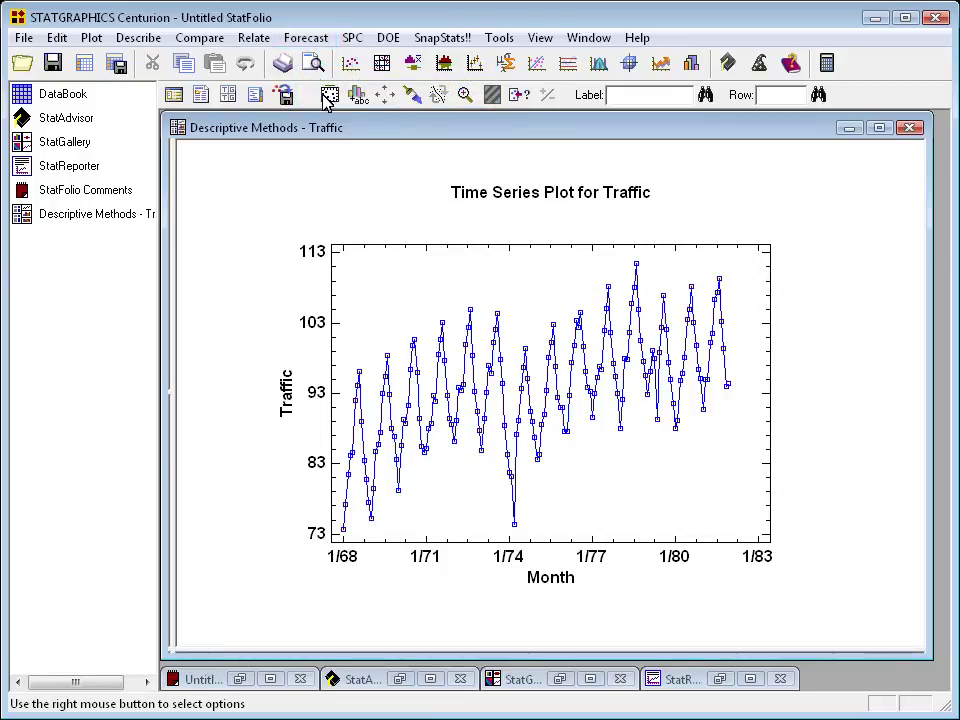
{"action": "left_click", "coordinate": [307, 42]}
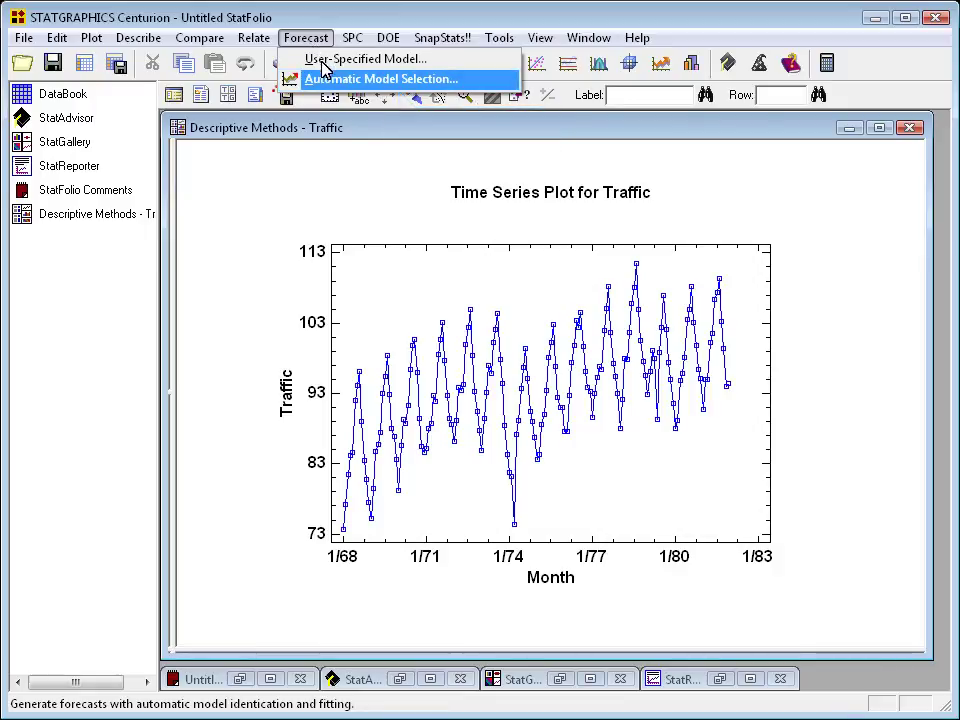
- Start Automatic Model Selection forecasting with seasonality 12 and 36 forecasts
{"action": "left_click", "coordinate": [323, 80]}
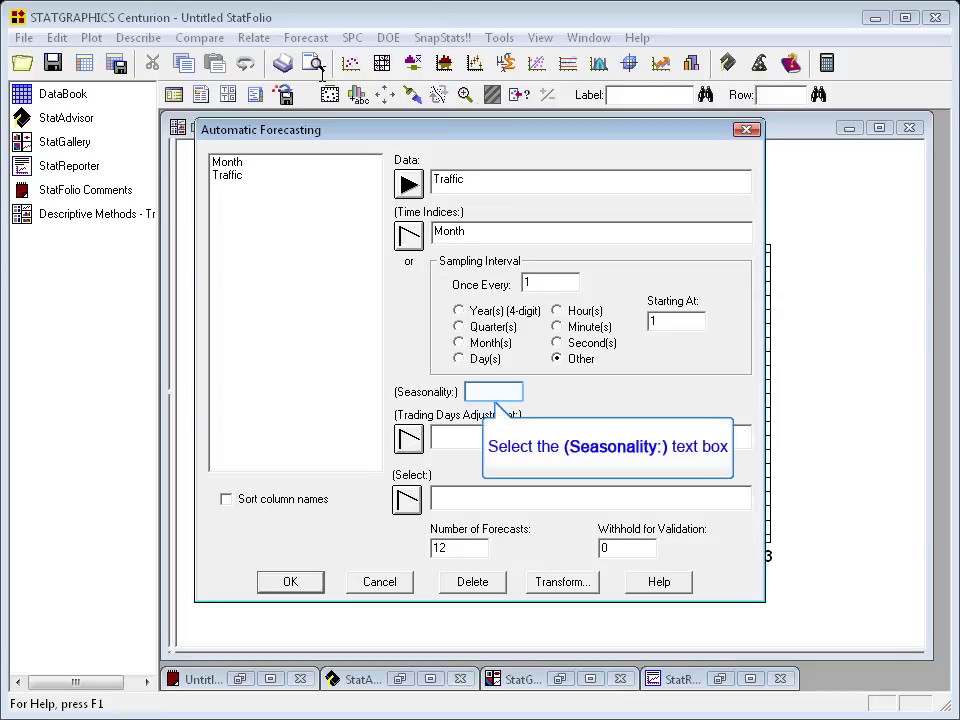
{"action": "left_click", "coordinate": [497, 392]}
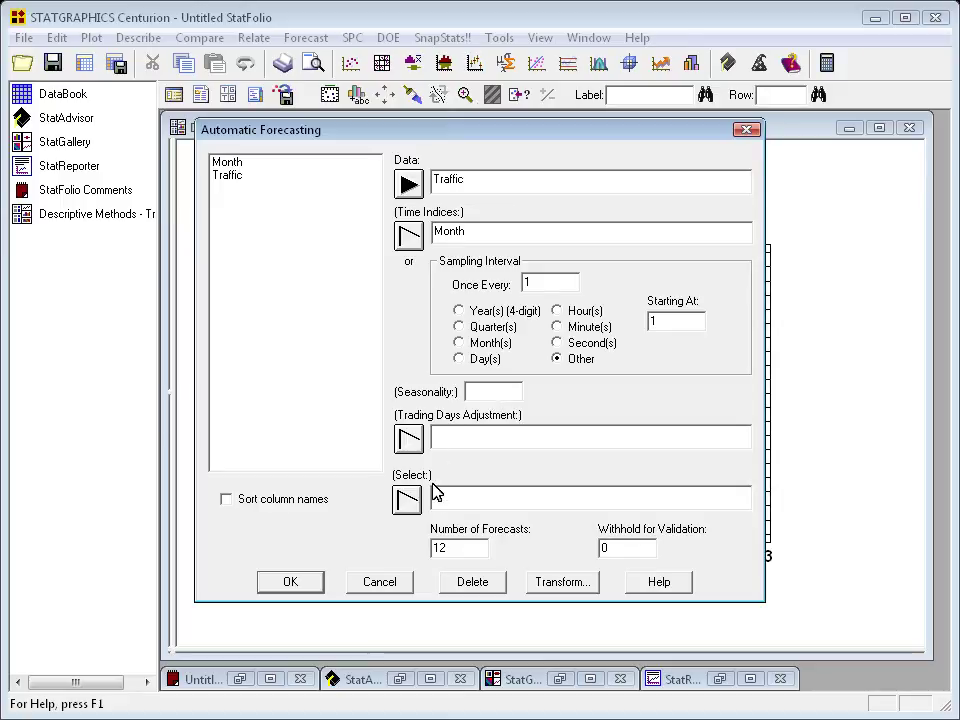
{"action": "type", "text": "12"}
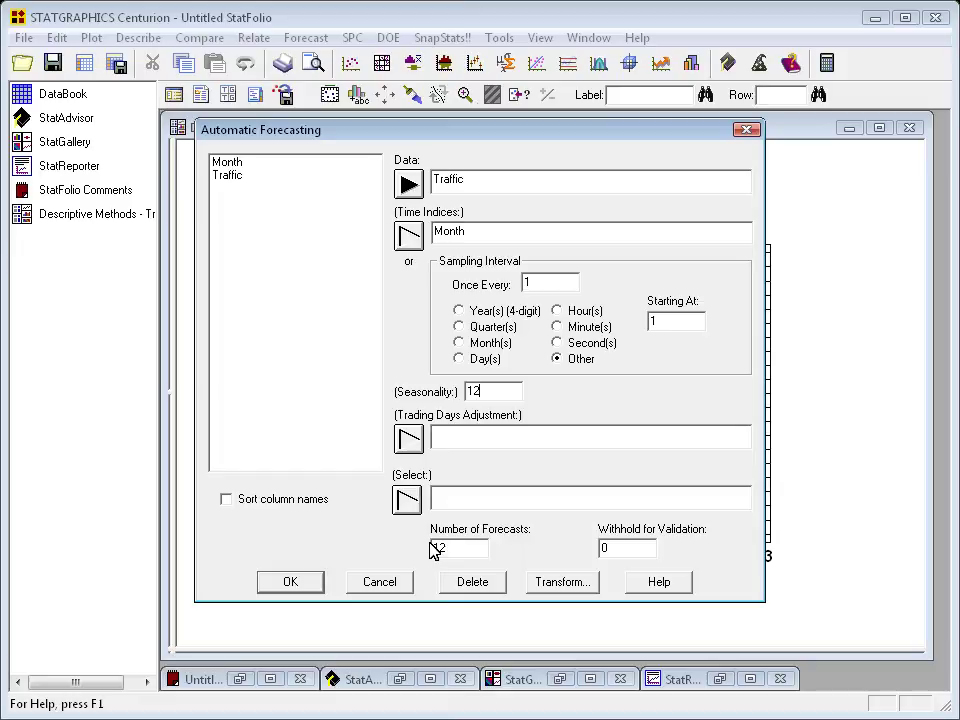
{"action": "double_click", "coordinate": [433, 550]}
{"action": "type", "text": "36"}
- Add Quadratic, Exponential and S-Curve trends plus Quadratic and Winter's exponential smoothing to the candidate models
{"action": "key", "text": "Return"}
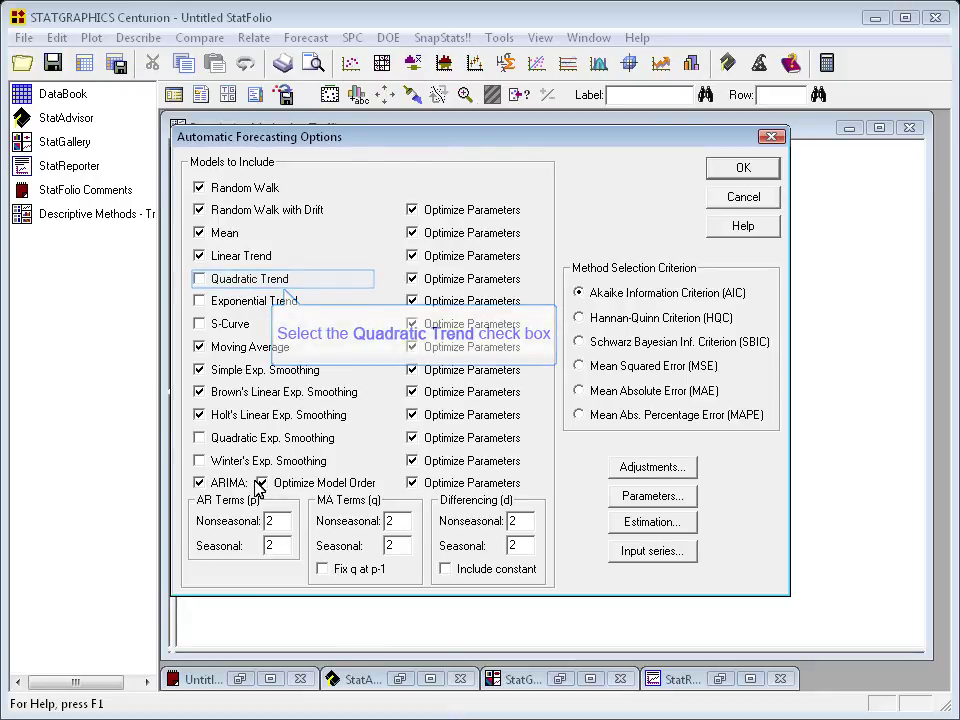
{"action": "left_click", "coordinate": [199, 279]}
{"action": "left_click", "coordinate": [199, 301]}
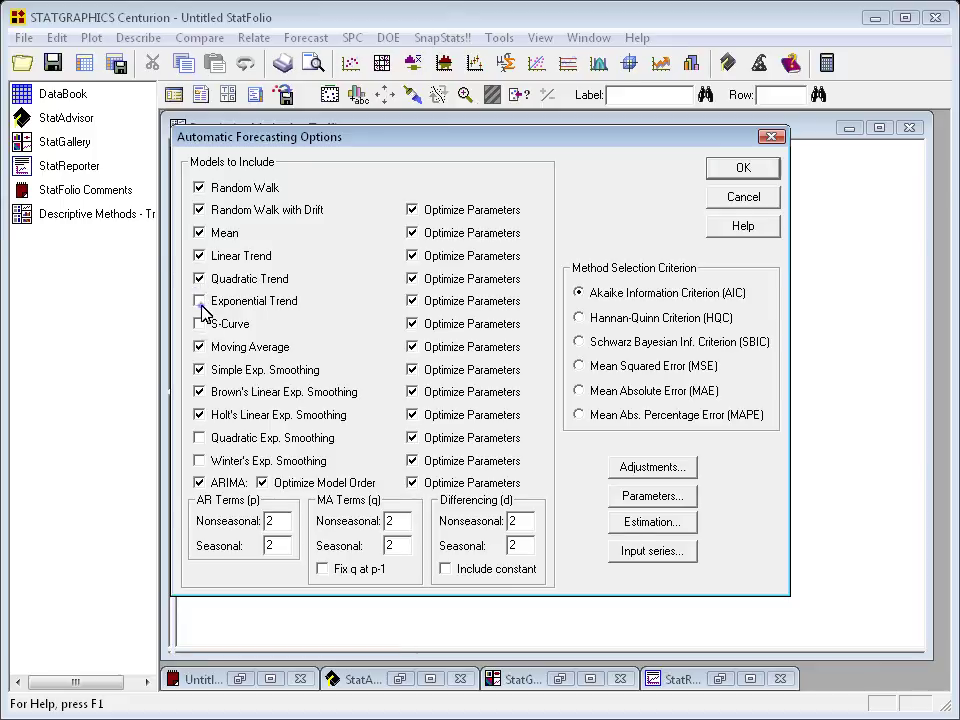
{"action": "left_click", "coordinate": [199, 324]}
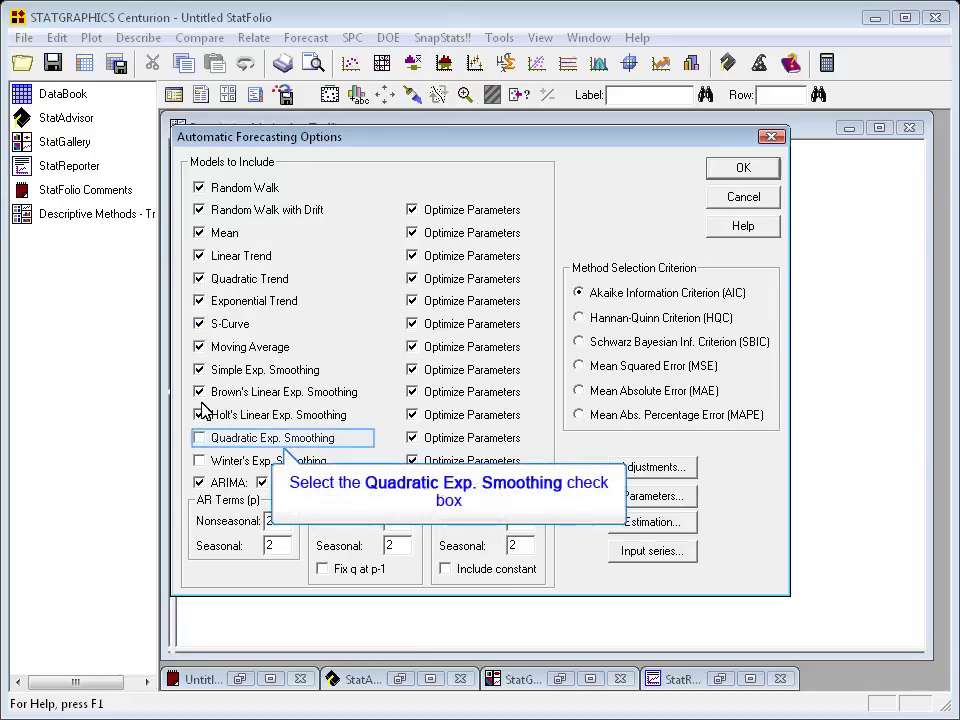
{"action": "left_click", "coordinate": [199, 438]}
{"action": "left_click", "coordinate": [199, 461]}
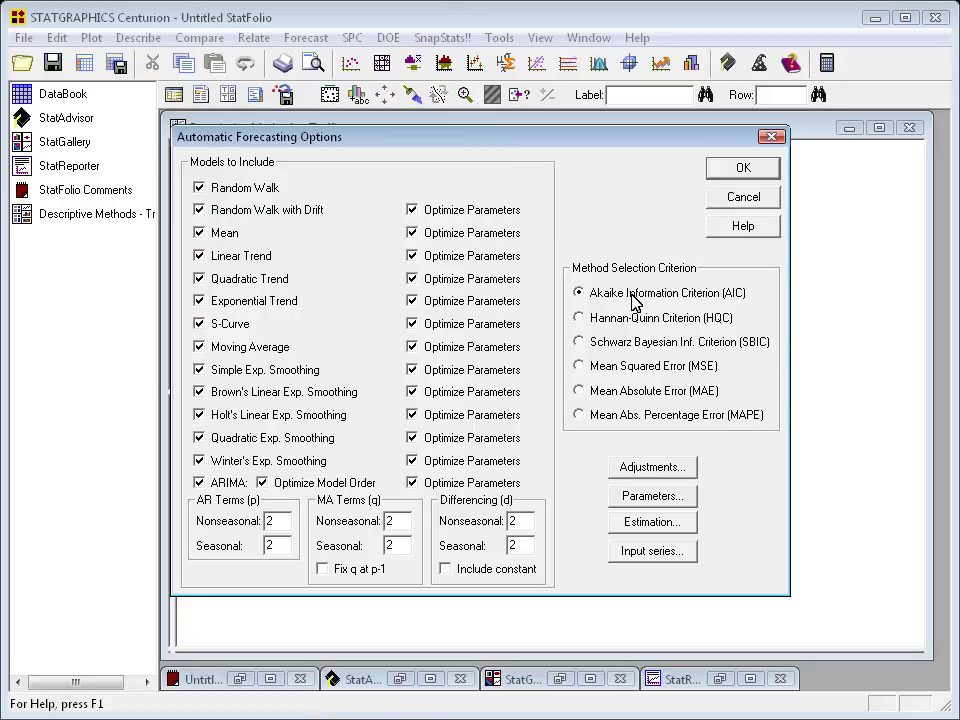
- Run the forecast with default tables and graphs, then maximize the ARIMA Time Sequence Plot with 95% limits
{"action": "left_click", "coordinate": [742, 168]}
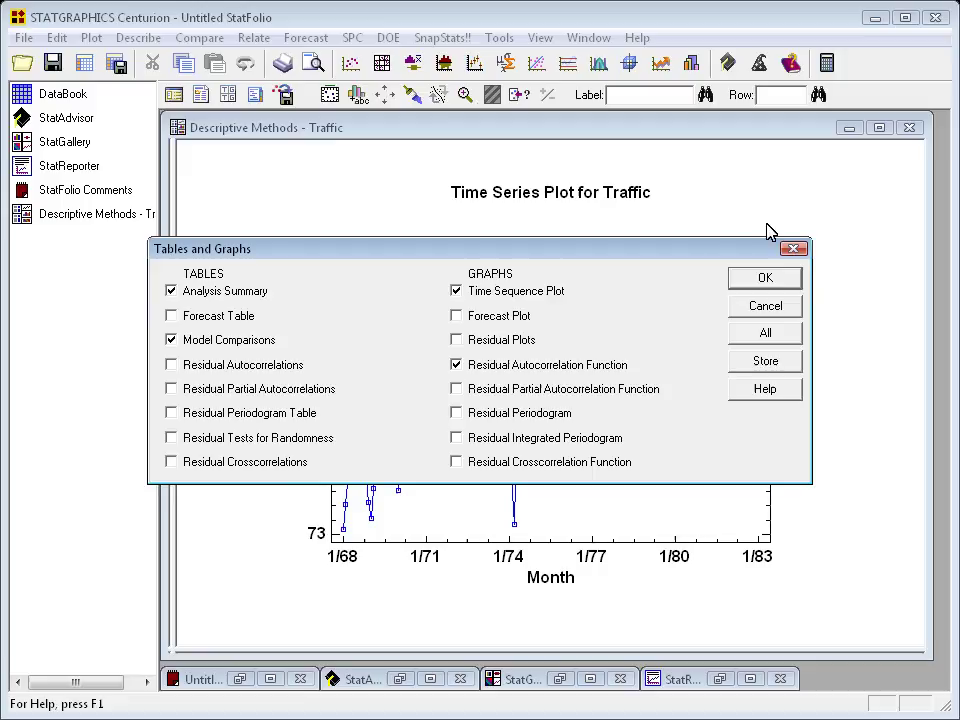
{"action": "left_click", "coordinate": [766, 280]}
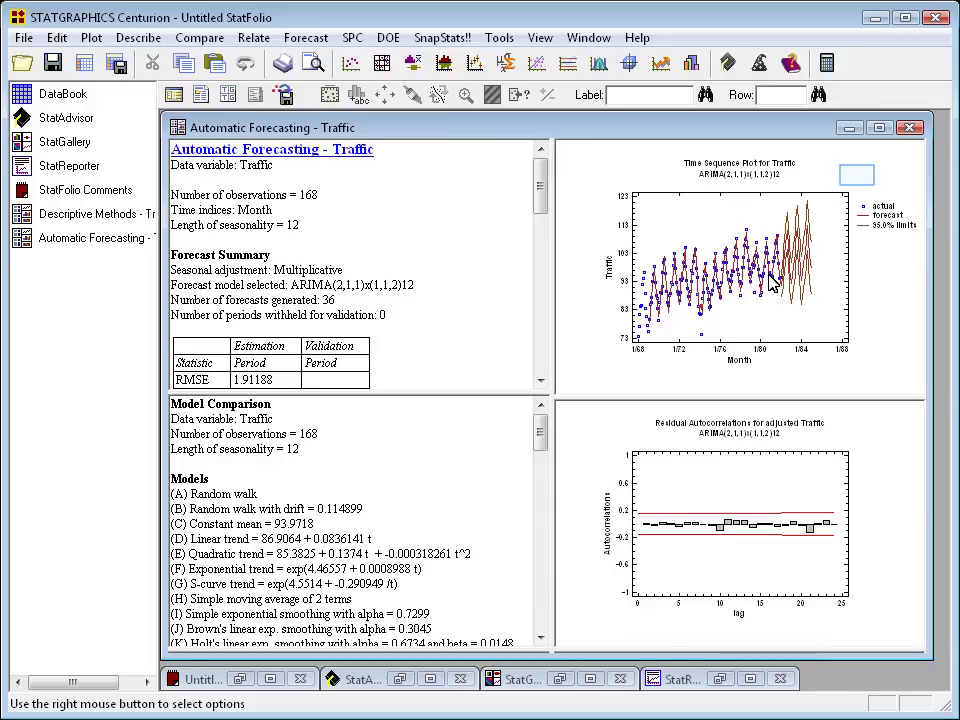
{"action": "double_click", "coordinate": [858, 187]}
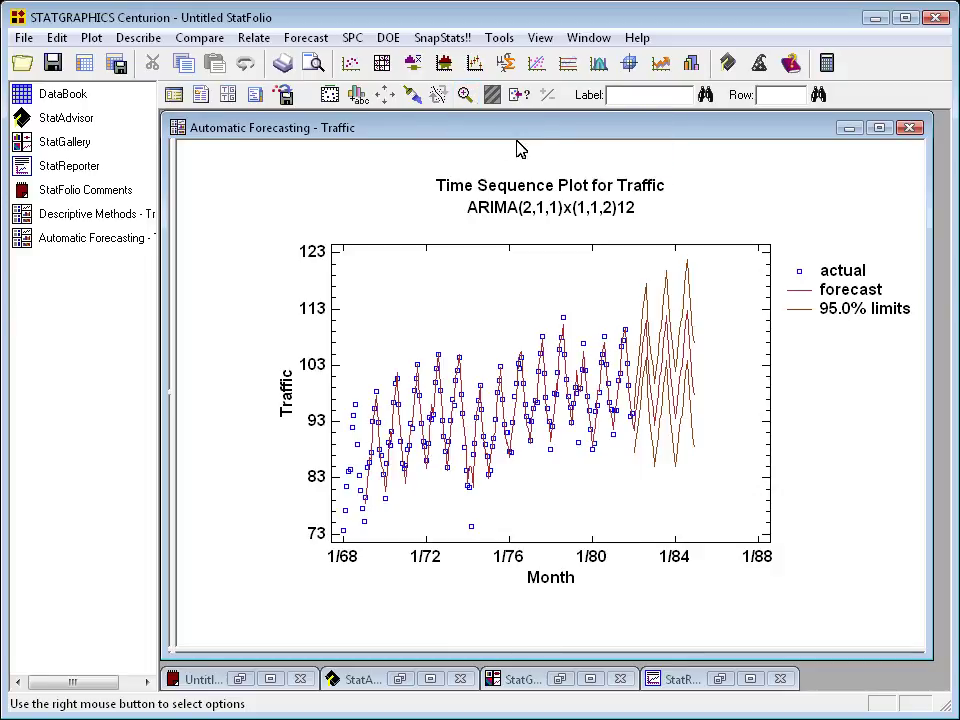
- Zoom the Month axis to about ten years and pan to 1/80 onward to see the forecasts
{"action": "left_click", "coordinate": [465, 94]}
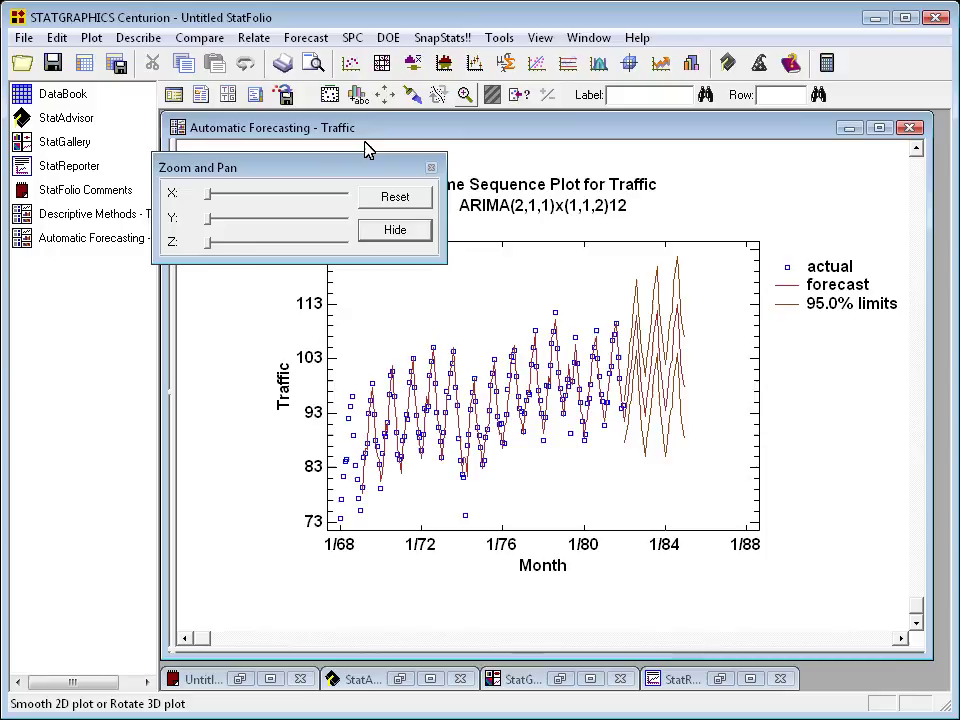
{"action": "left_click_drag", "start_coordinate": [364, 165], "coordinate": [333, 37]}
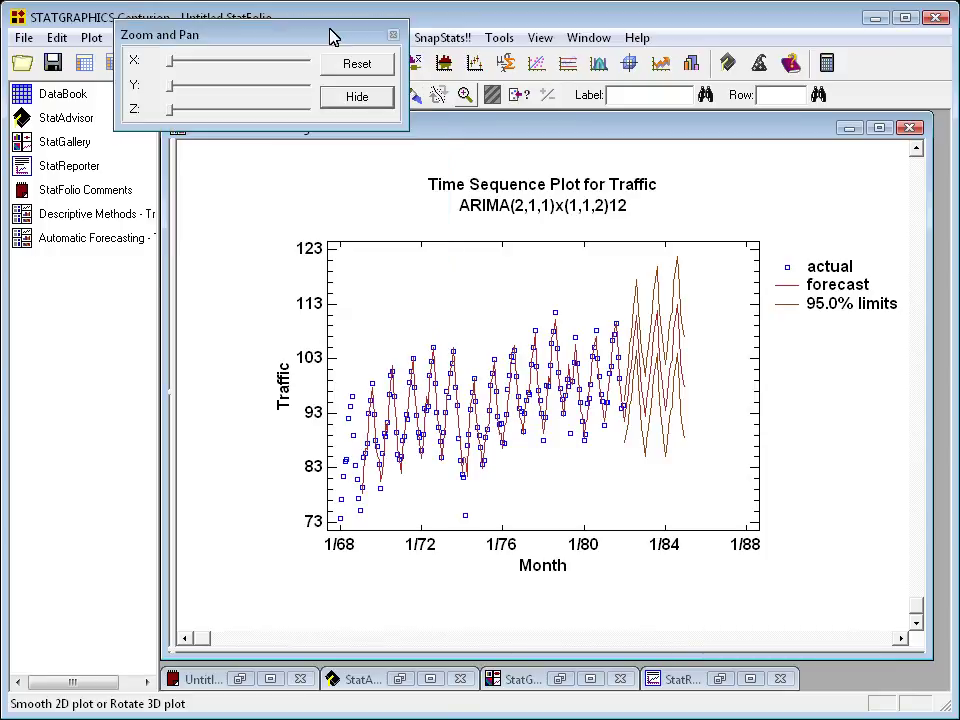
{"action": "left_click_drag", "start_coordinate": [174, 63], "coordinate": [249, 70]}
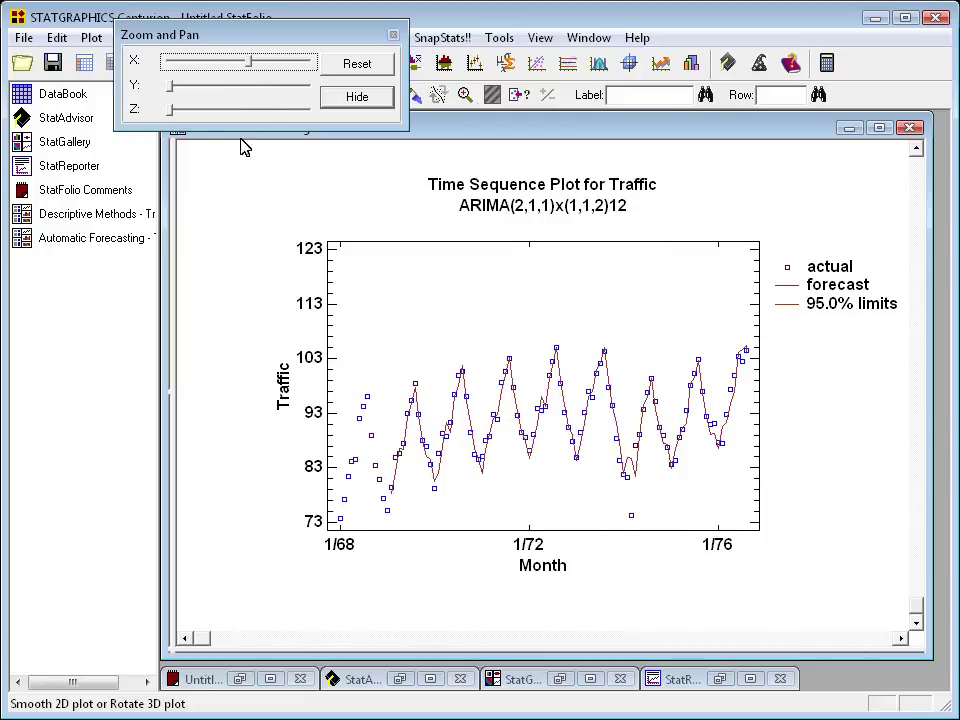
{"action": "left_click_drag", "start_coordinate": [210, 636], "coordinate": [540, 617]}
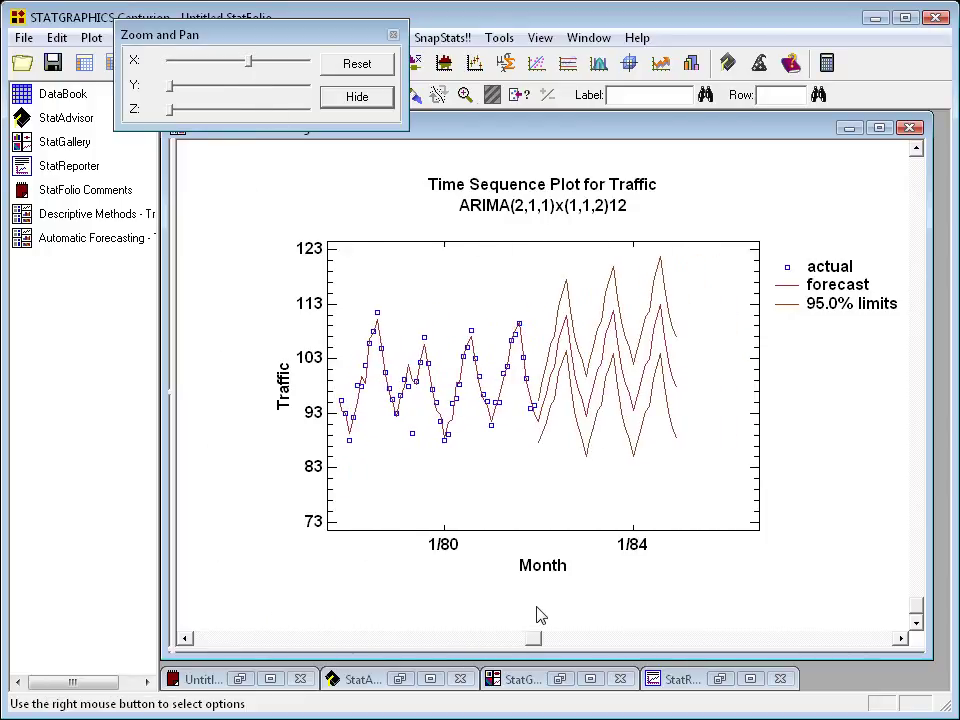